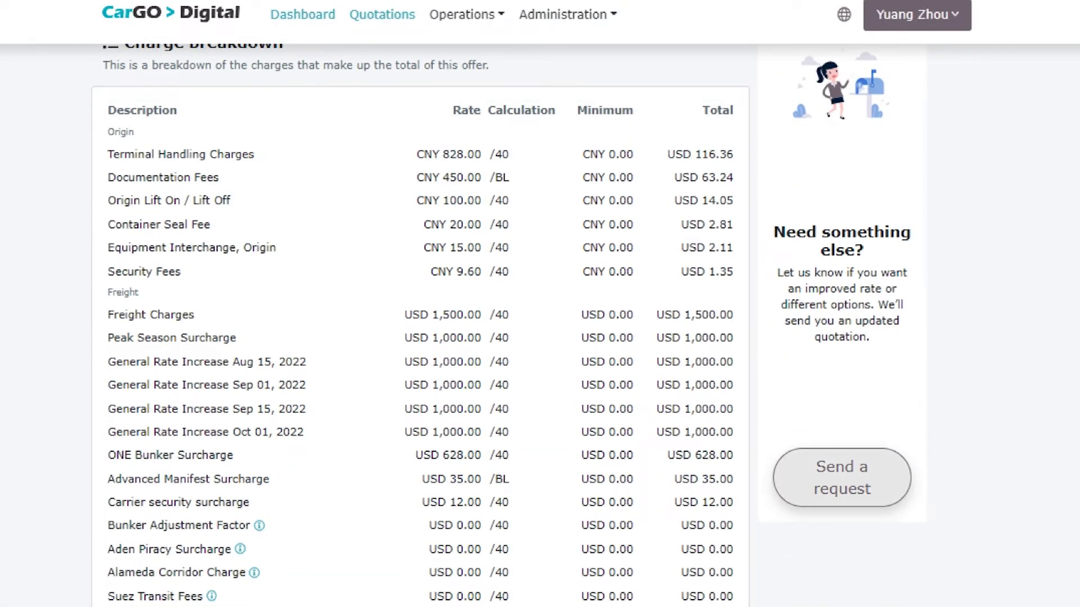
Step: Request an updated rate on the USD 3,400 Shanghai–Buenaventura offer, choosing the request type
{"action": "left_click", "coordinate": [841, 477]}
{"action": "key", "text": "Down"}
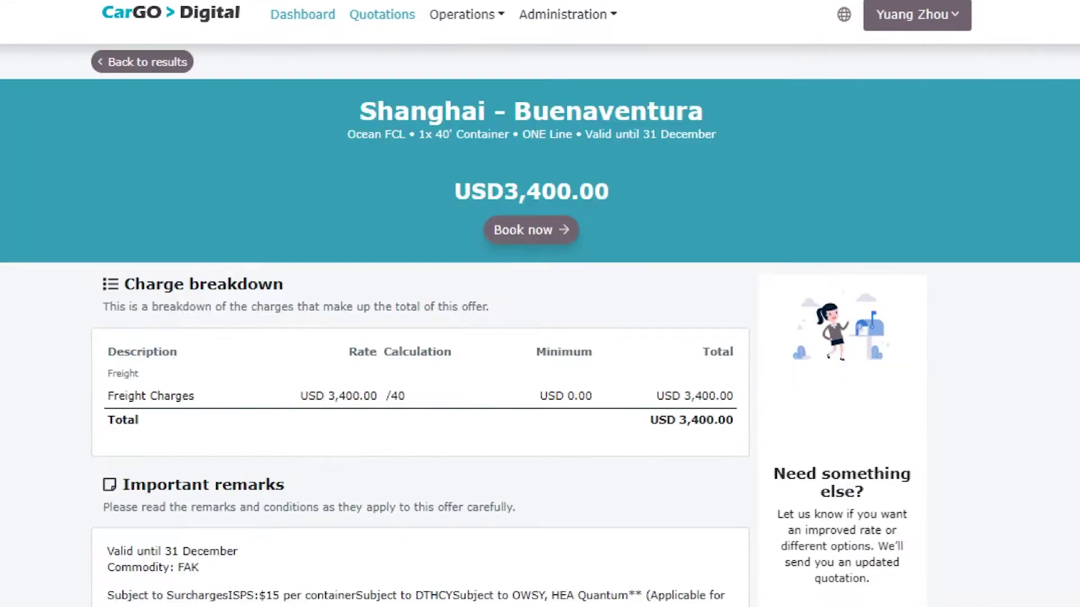
{"action": "scroll", "coordinate": [540, 326], "scroll_direction": "down", "scroll_amount": 2}
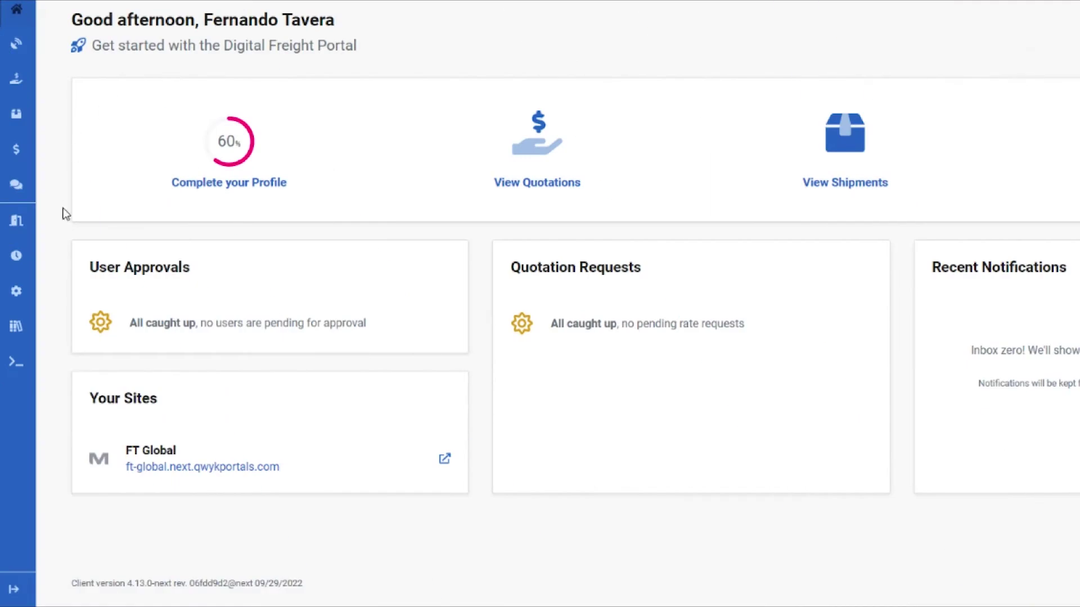
Step: Open the FCL routing guide and start a new route, browsing its Provider(s) carrier list
{"action": "left_click", "coordinate": [60, 266]}
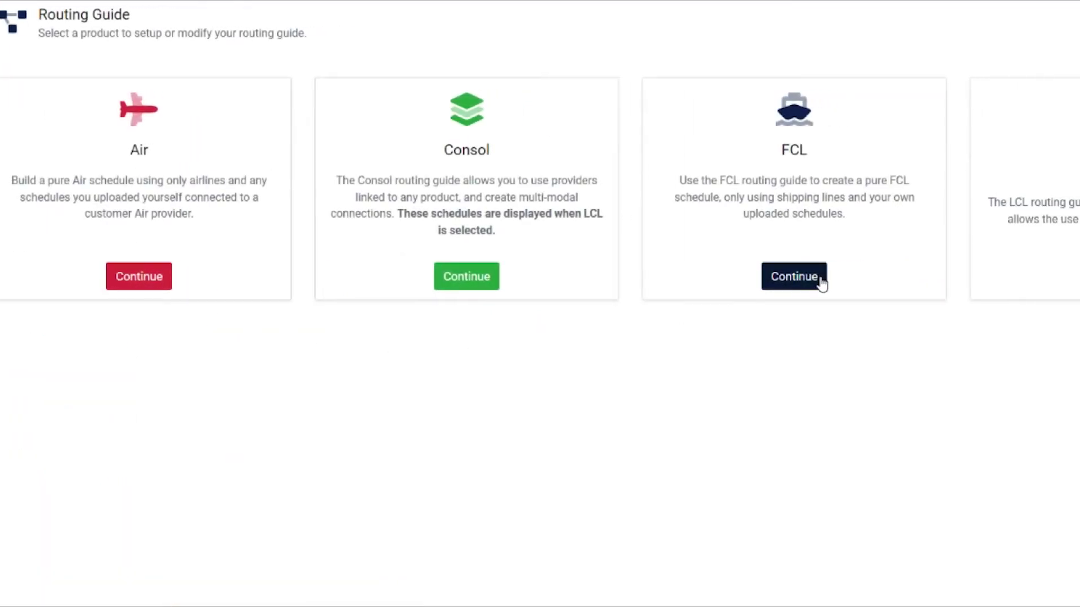
{"action": "left_click", "coordinate": [820, 281]}
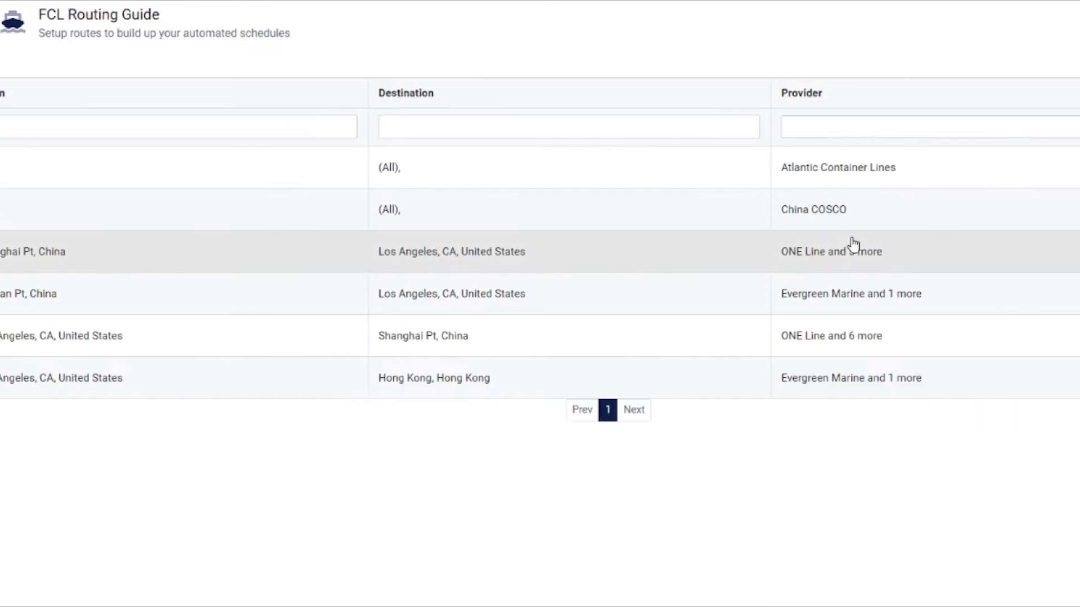
{"action": "left_click", "coordinate": [1004, 26]}
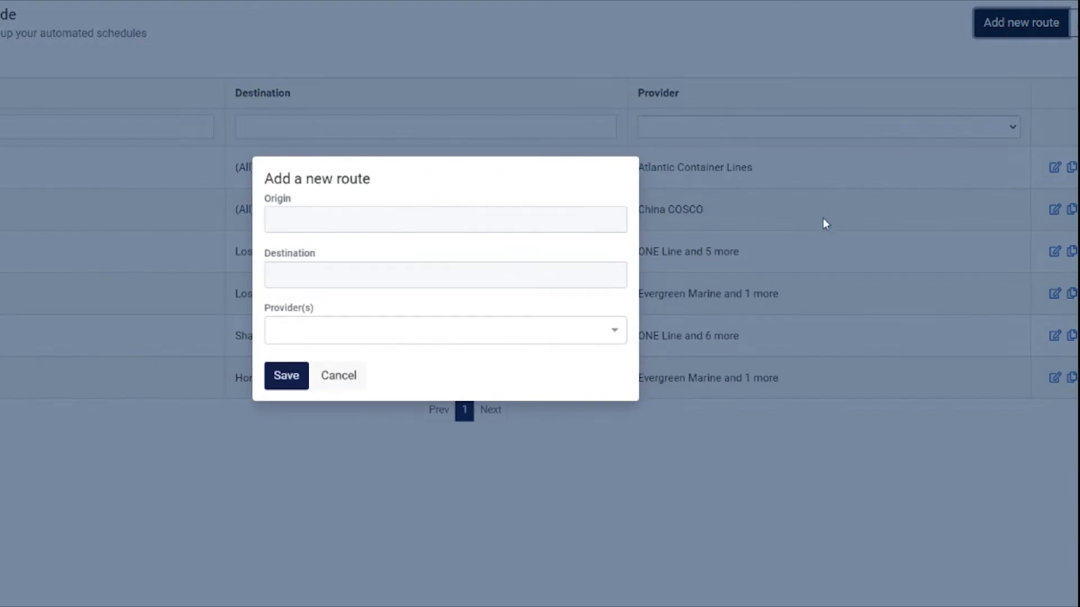
{"action": "left_click", "coordinate": [615, 333]}
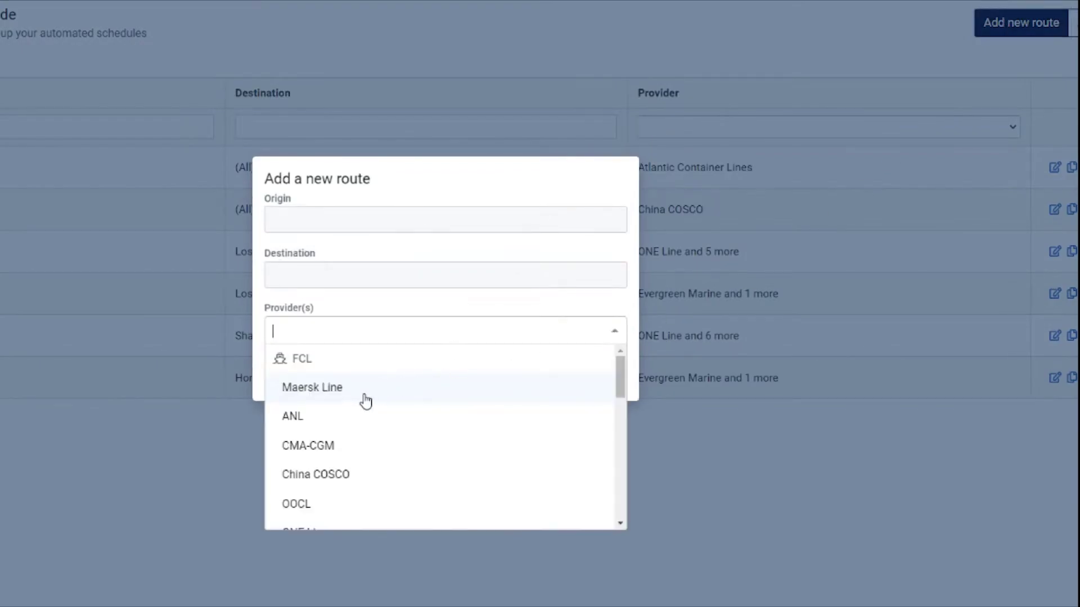
{"action": "scroll", "coordinate": [366, 401], "scroll_direction": "down", "scroll_amount": 1}
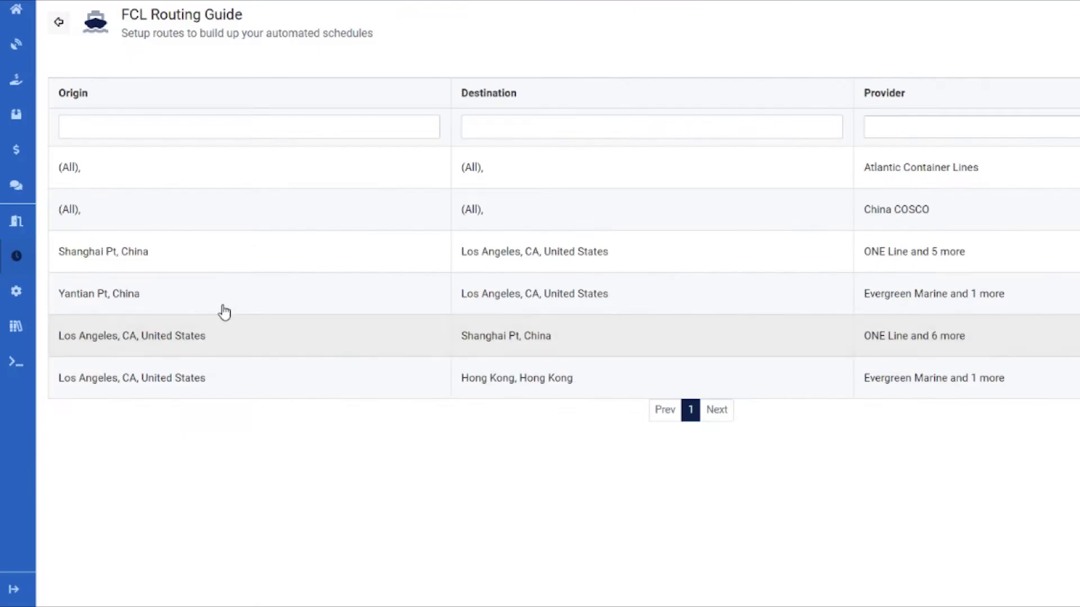
{"action": "mouse_move", "coordinate": [28, 254]}
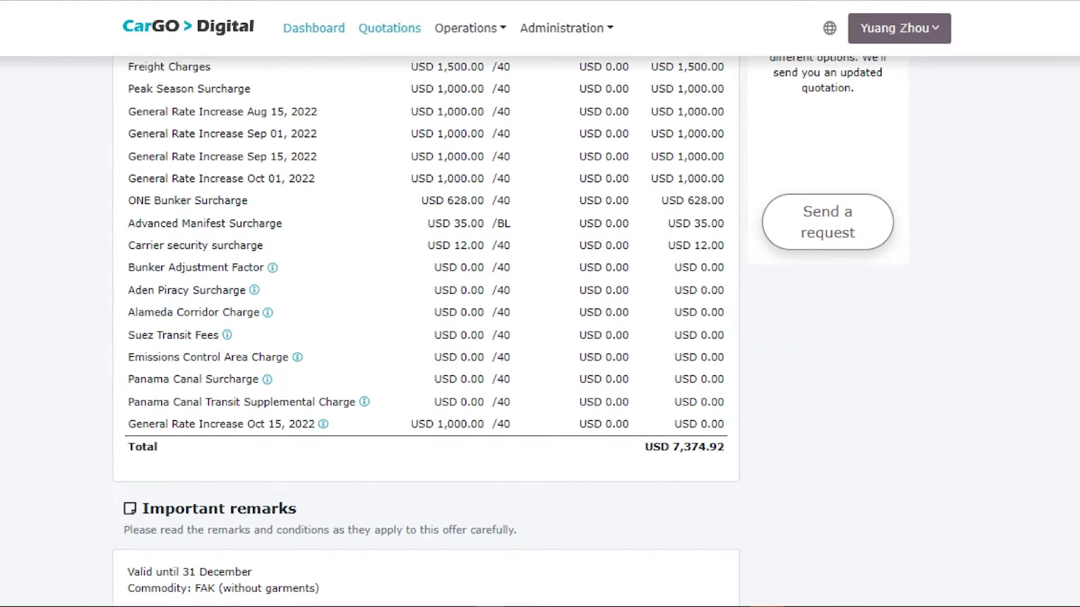
Step: Select the YM WARRANTY 015E departure under Next departures and dismiss the Terms and remarks prompt
{"action": "scroll", "coordinate": [425, 330], "scroll_direction": "down", "scroll_amount": 5}
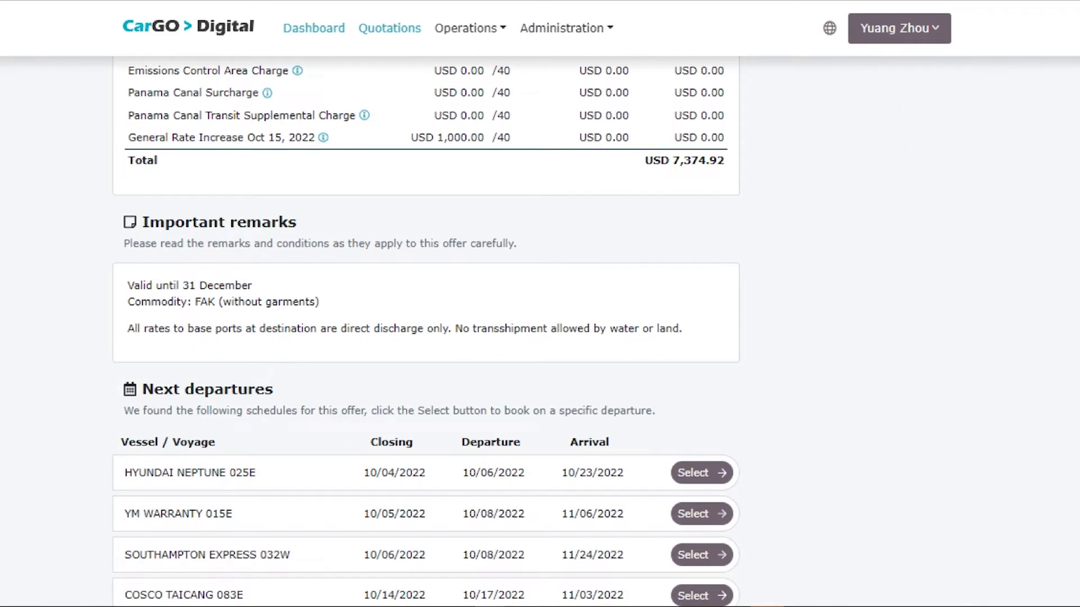
{"action": "scroll", "coordinate": [425, 330], "scroll_direction": "down", "scroll_amount": 2}
{"action": "scroll", "coordinate": [425, 331], "scroll_direction": "down", "scroll_amount": 2}
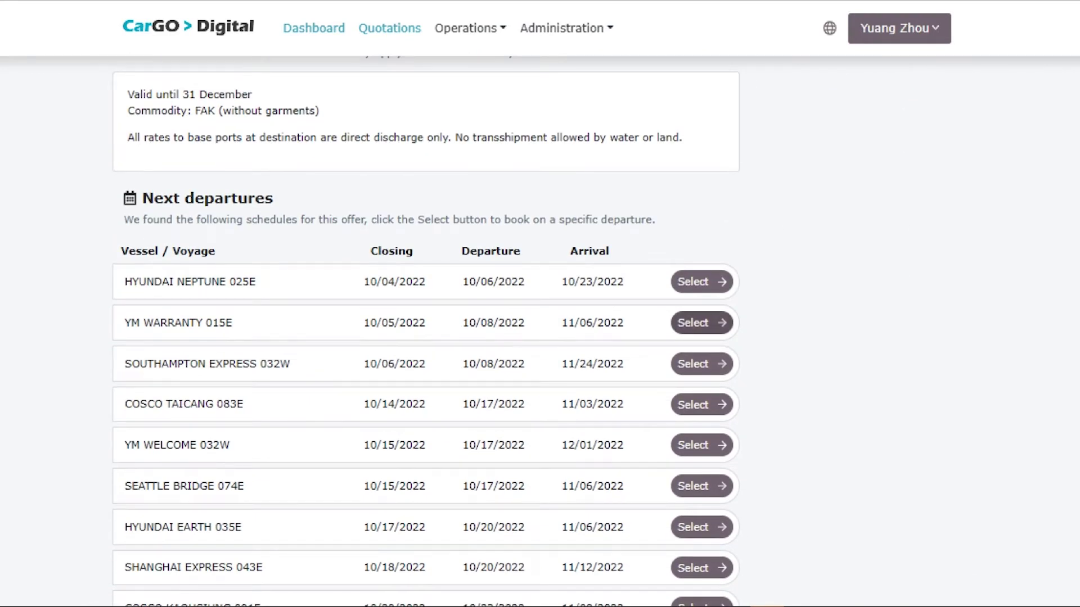
{"action": "left_click", "coordinate": [698, 322]}
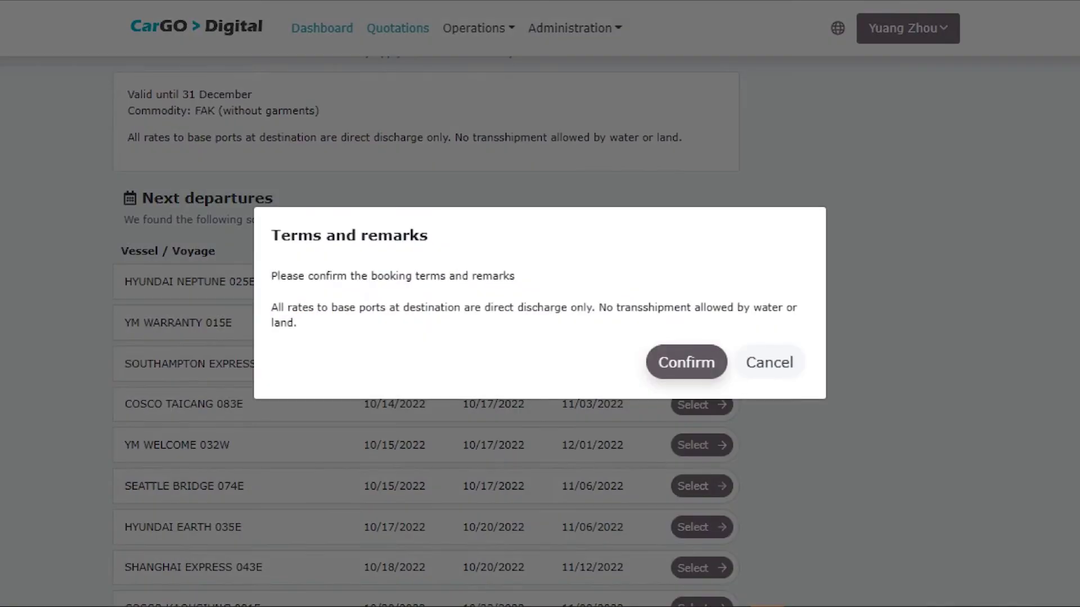
{"action": "key", "text": "Escape"}
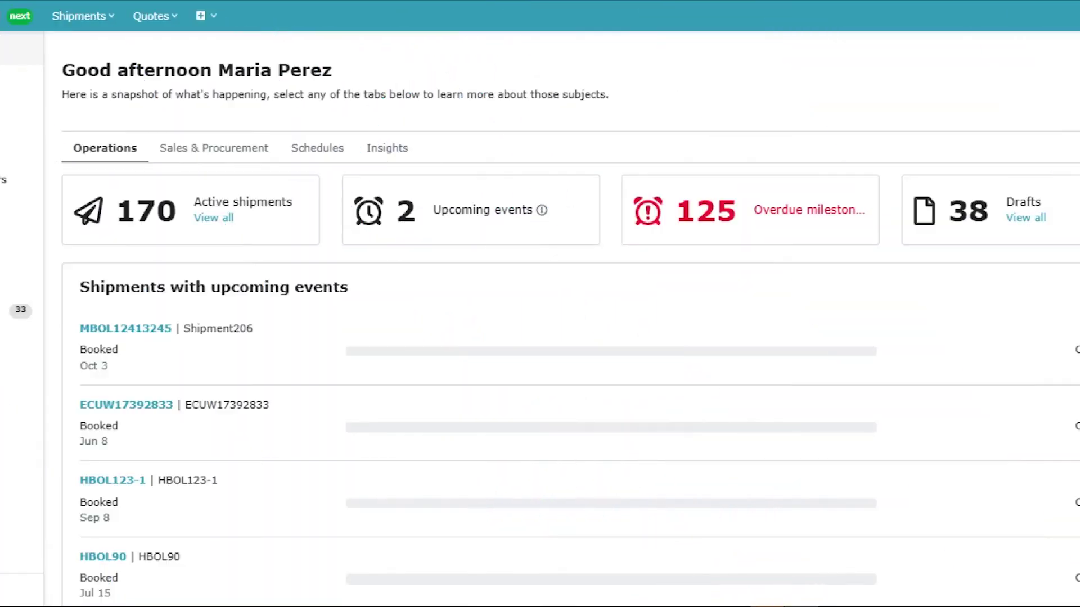
Step: Browse all active shipments and open Import Shangai-Los Angeles shipment MPOF12345599
{"action": "scroll", "coordinate": [570, 321], "scroll_direction": "down", "scroll_amount": 7}
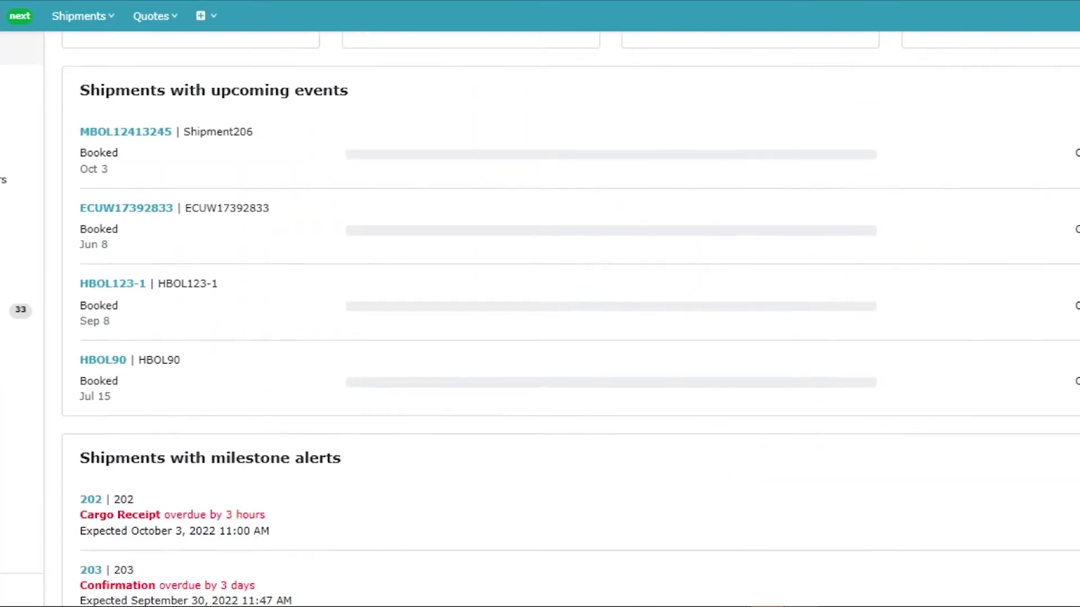
{"action": "scroll", "coordinate": [570, 321], "scroll_direction": "down", "scroll_amount": 2}
{"action": "scroll", "coordinate": [571, 321], "scroll_direction": "down", "scroll_amount": 4}
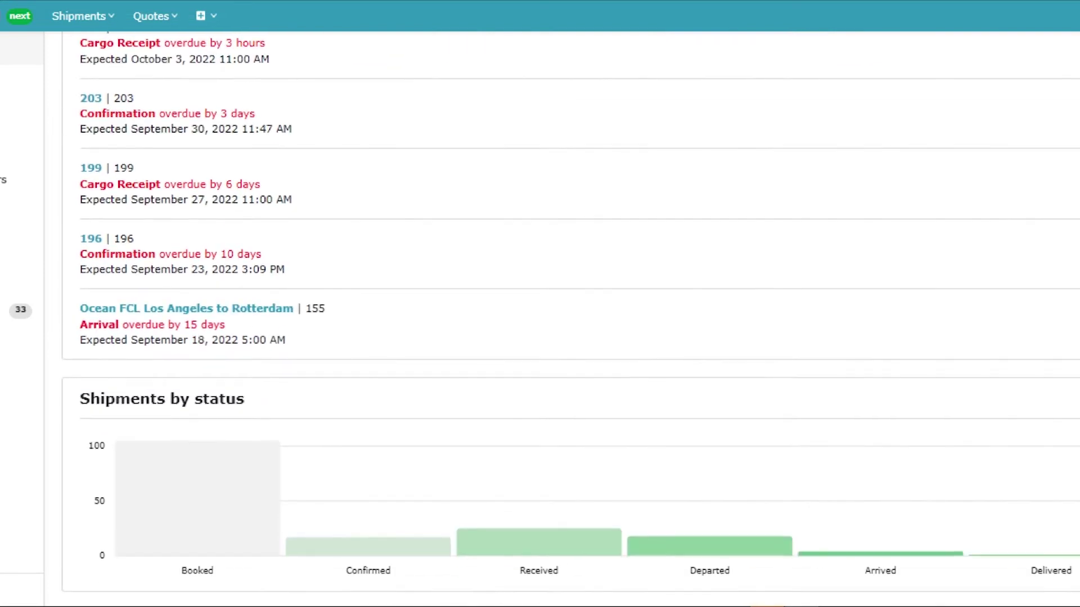
{"action": "scroll", "coordinate": [570, 321], "scroll_direction": "up", "scroll_amount": 8}
{"action": "scroll", "coordinate": [570, 321], "scroll_direction": "up", "scroll_amount": 4}
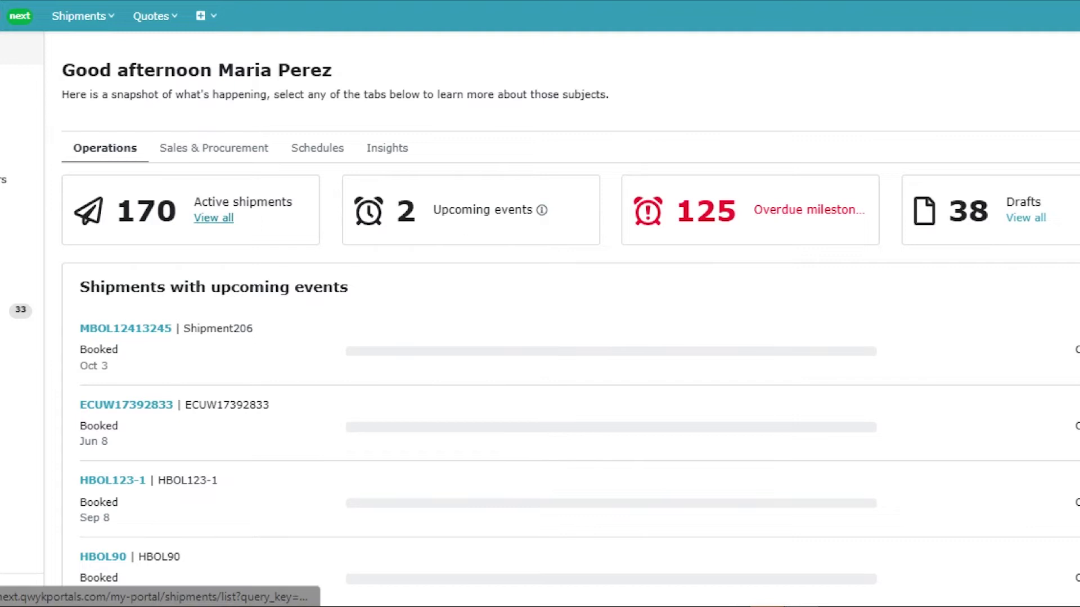
{"action": "left_click", "coordinate": [213, 218]}
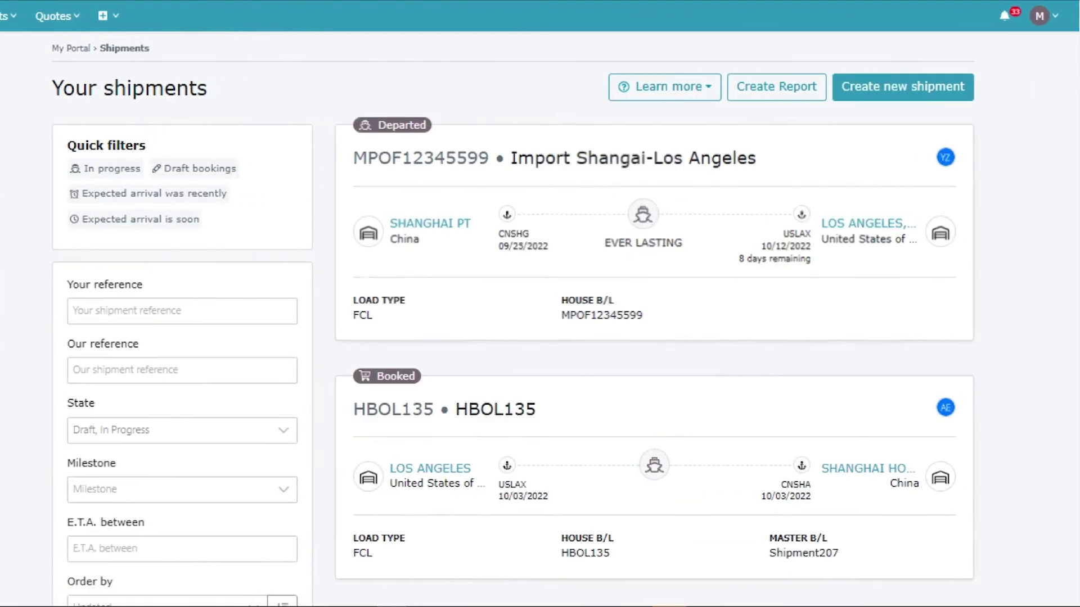
{"action": "scroll", "coordinate": [655, 315], "scroll_direction": "down", "scroll_amount": 5}
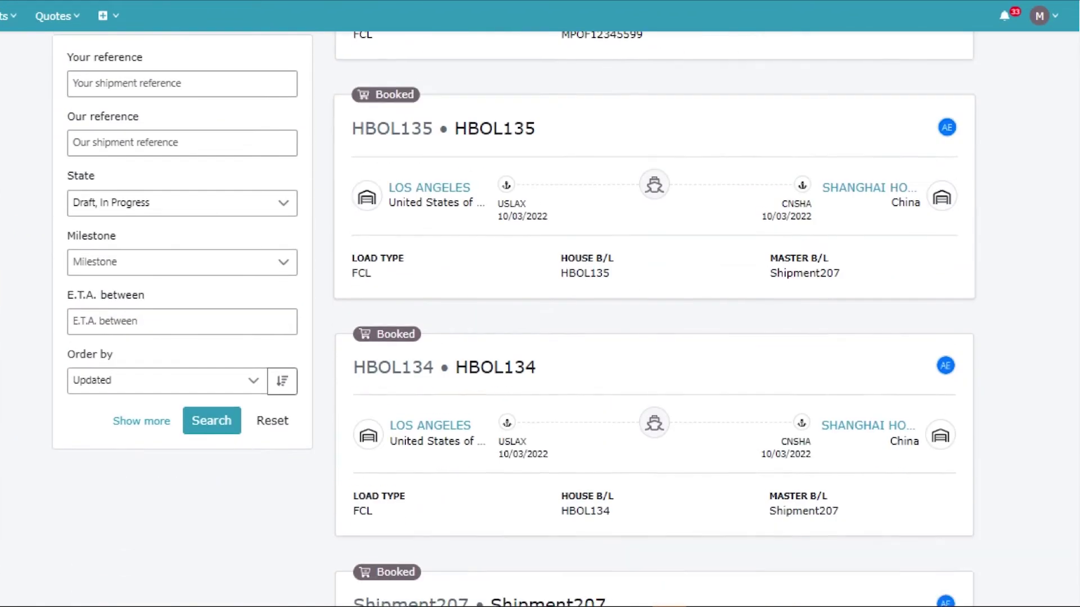
{"action": "scroll", "coordinate": [654, 315], "scroll_direction": "up", "scroll_amount": 4}
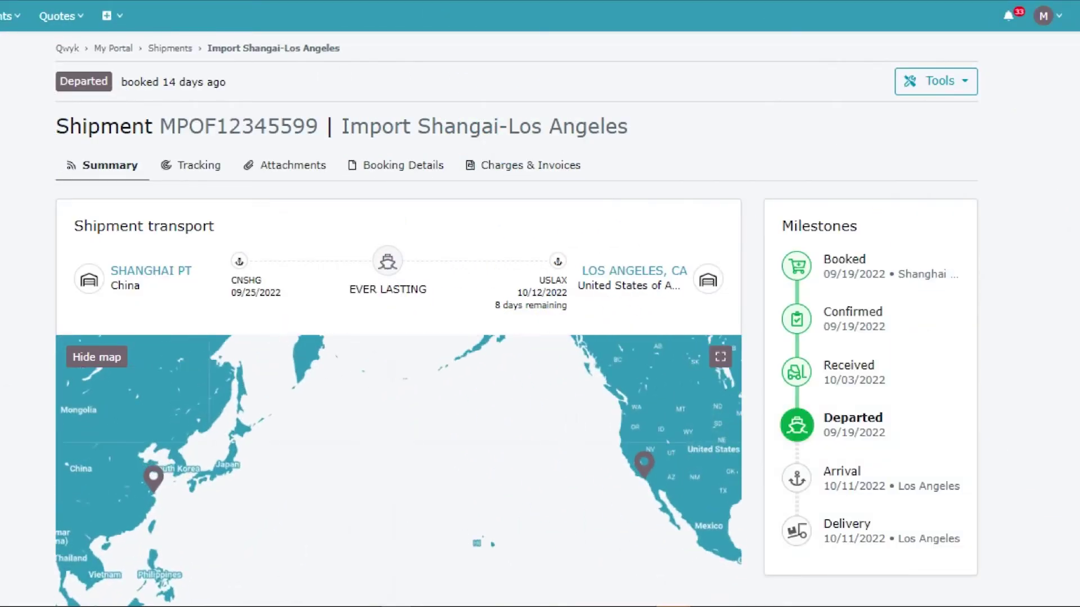
Step: Review the shipment's attached PDF documents, then its booking details
{"action": "scroll", "coordinate": [540, 337], "scroll_direction": "down", "scroll_amount": 2}
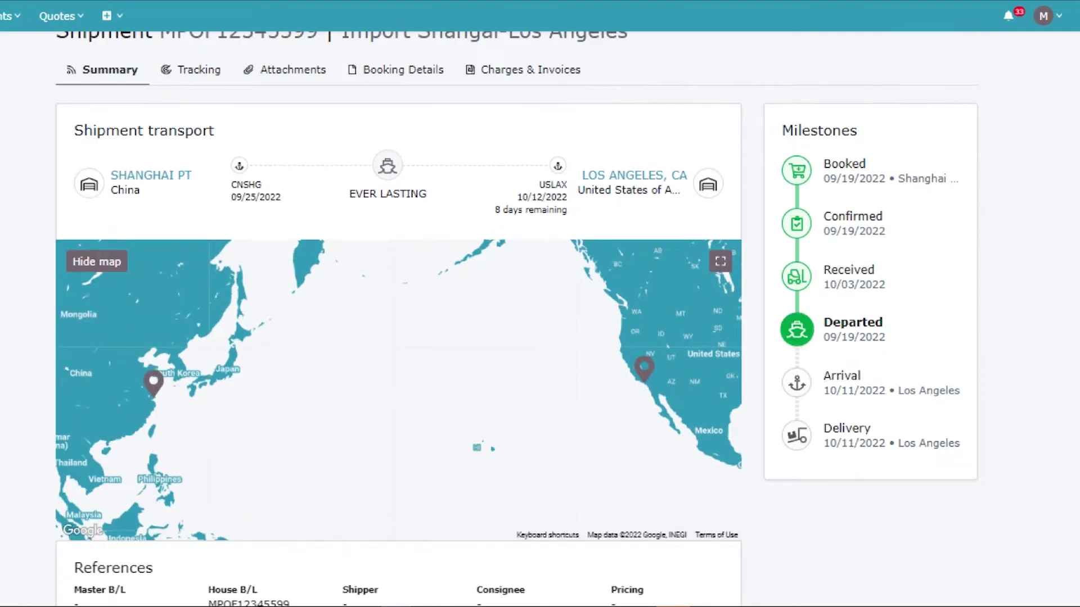
{"action": "scroll", "coordinate": [540, 338], "scroll_direction": "down", "scroll_amount": 5}
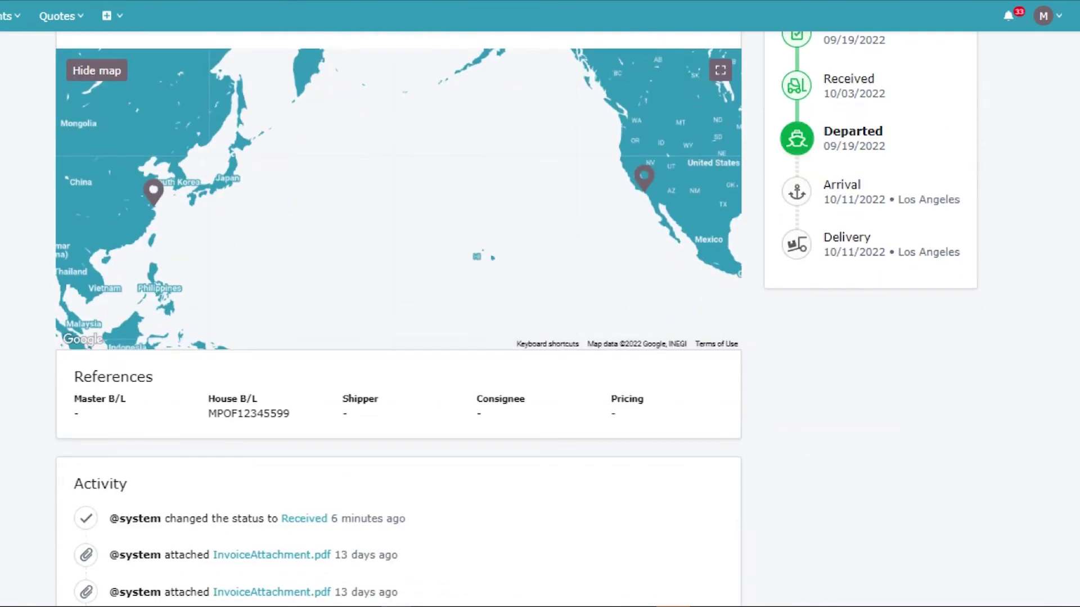
{"action": "scroll", "coordinate": [540, 337], "scroll_direction": "down", "scroll_amount": 8}
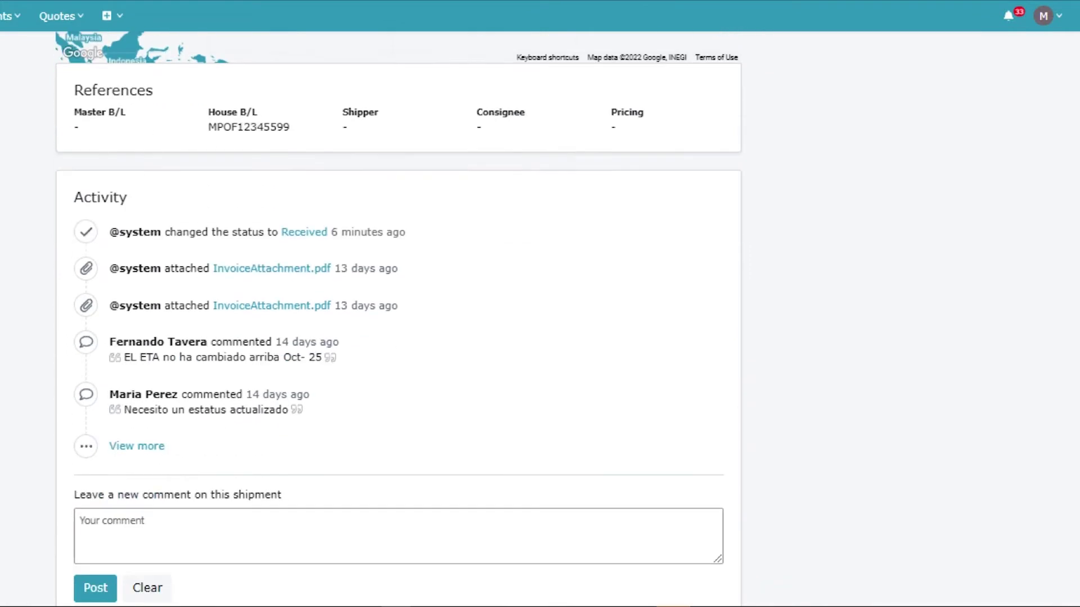
{"action": "scroll", "coordinate": [540, 338], "scroll_direction": "up", "scroll_amount": 13}
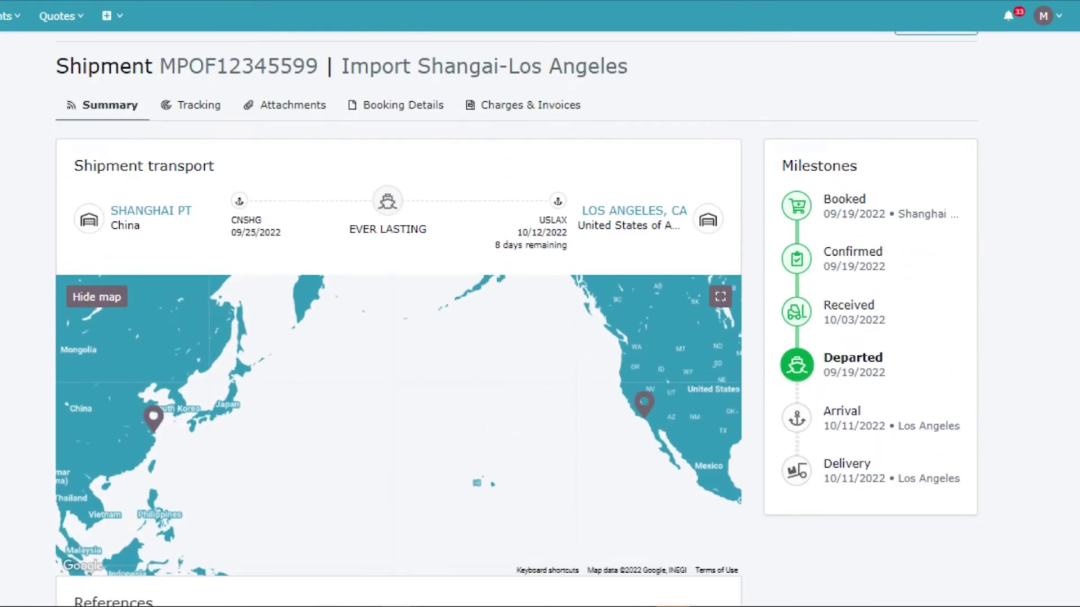
{"action": "left_click", "coordinate": [287, 105]}
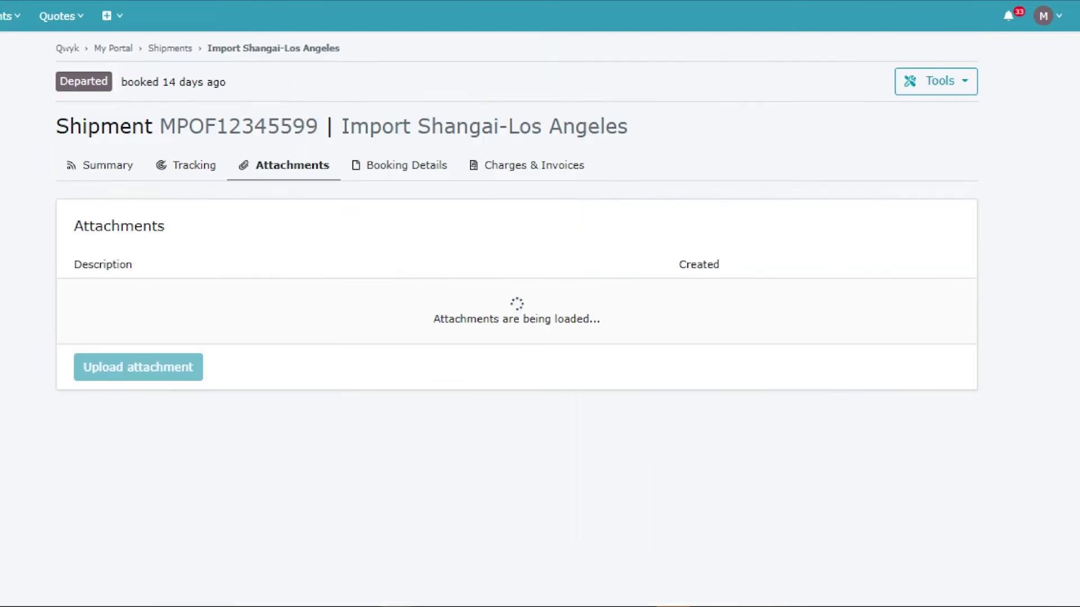
{"action": "scroll", "coordinate": [540, 337], "scroll_direction": "down", "scroll_amount": 4}
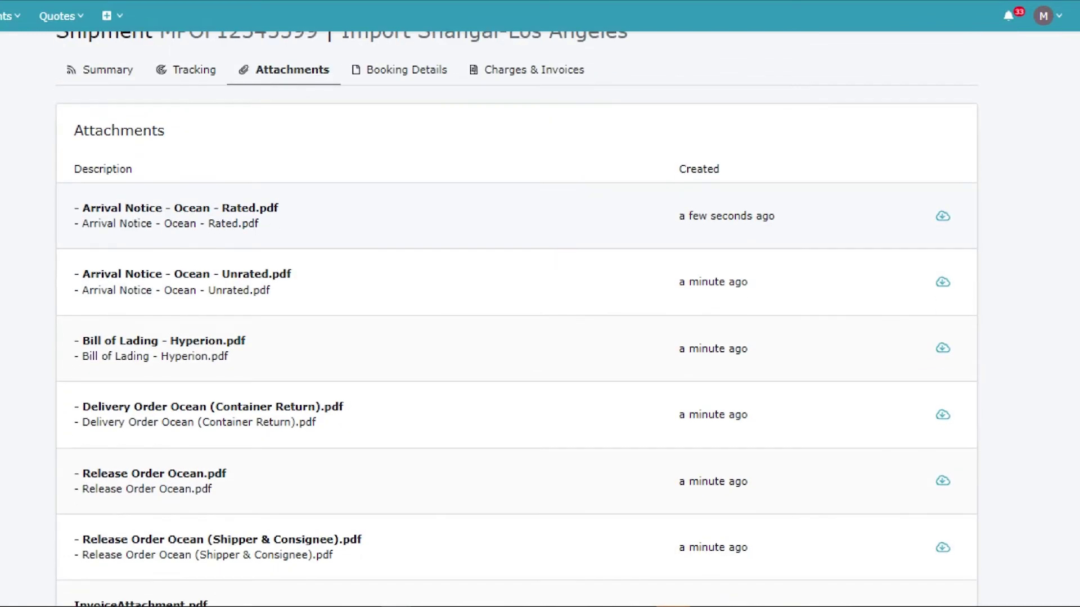
{"action": "scroll", "coordinate": [539, 338], "scroll_direction": "down", "scroll_amount": 3}
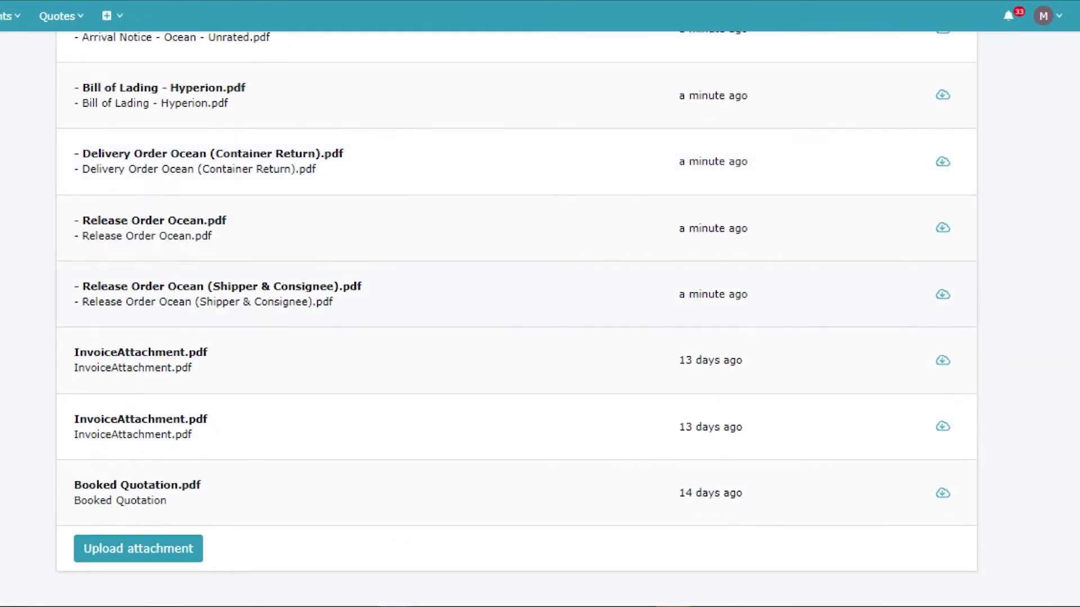
{"action": "scroll", "coordinate": [540, 338], "scroll_direction": "up", "scroll_amount": 6}
{"action": "left_click", "coordinate": [406, 165]}
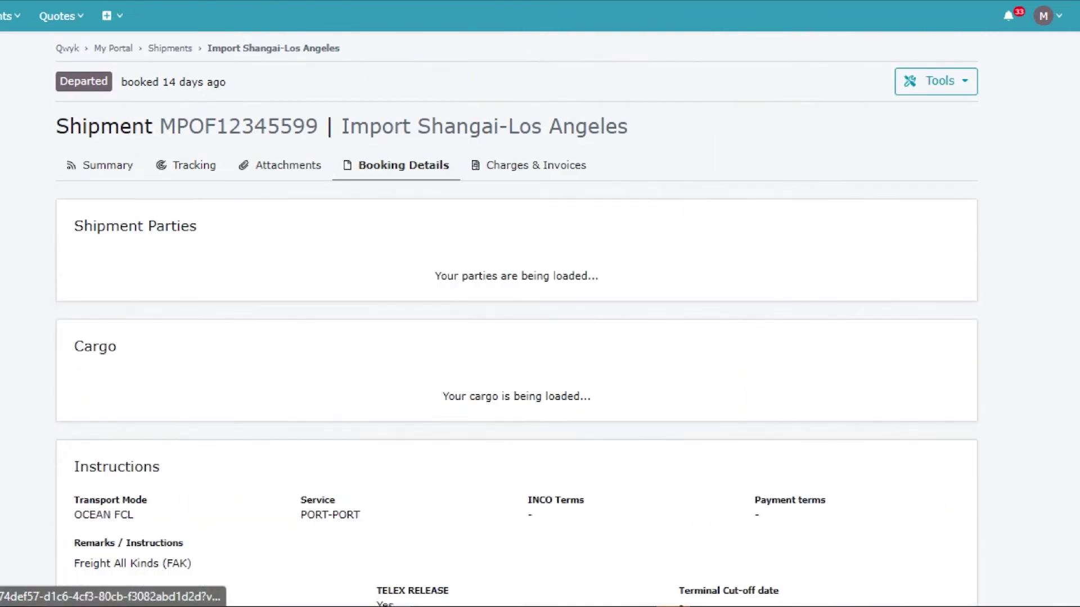
{"action": "scroll", "coordinate": [539, 337], "scroll_direction": "down", "scroll_amount": 3}
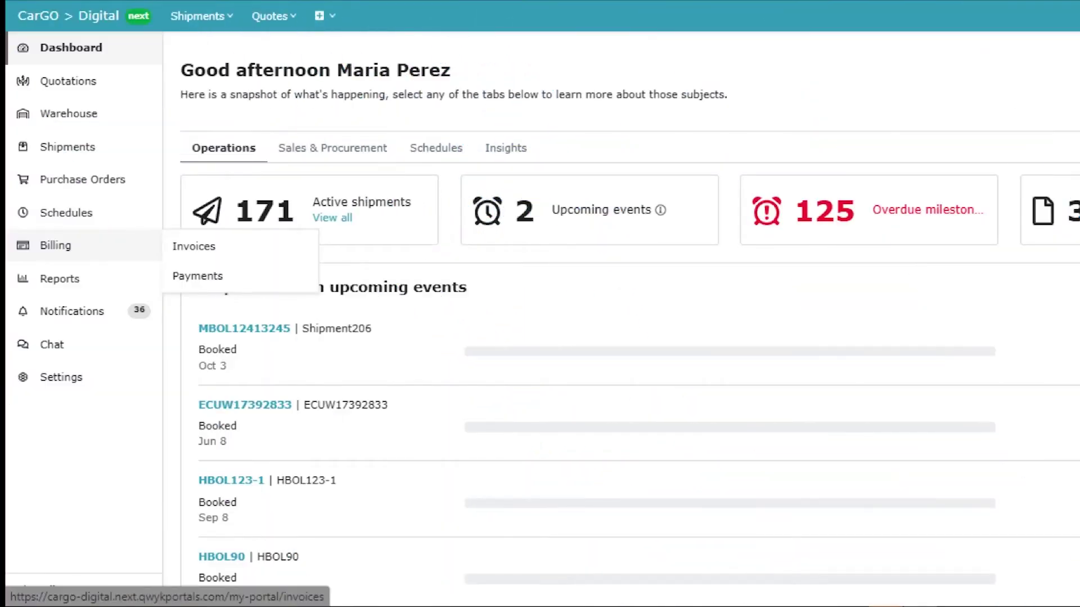
Step: Open invoice 133 from the Billing invoices list
{"action": "left_click", "coordinate": [193, 246]}
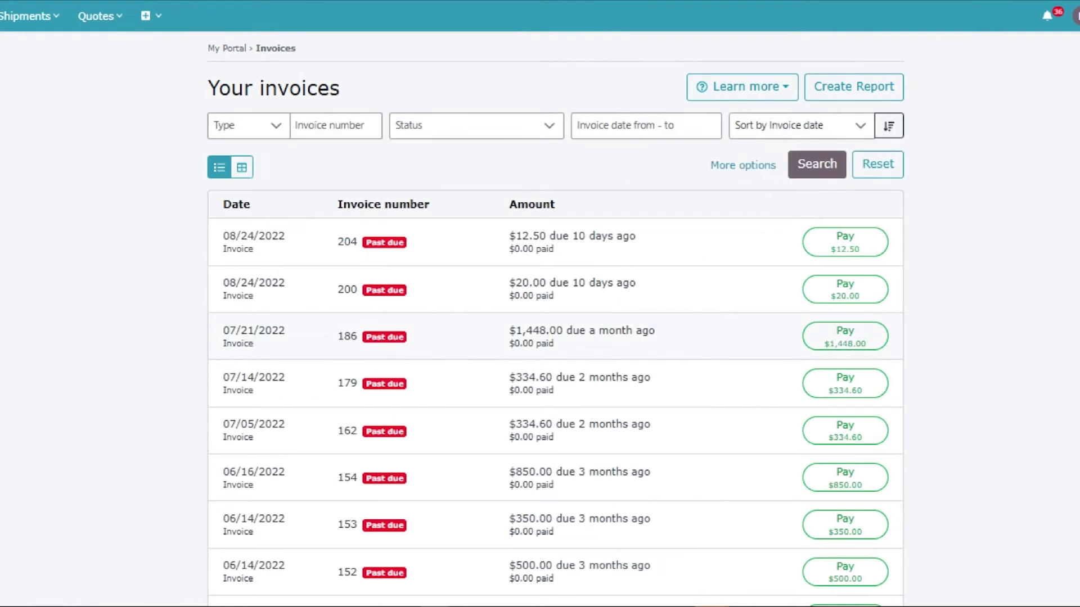
{"action": "scroll", "coordinate": [555, 337], "scroll_direction": "down", "scroll_amount": 2}
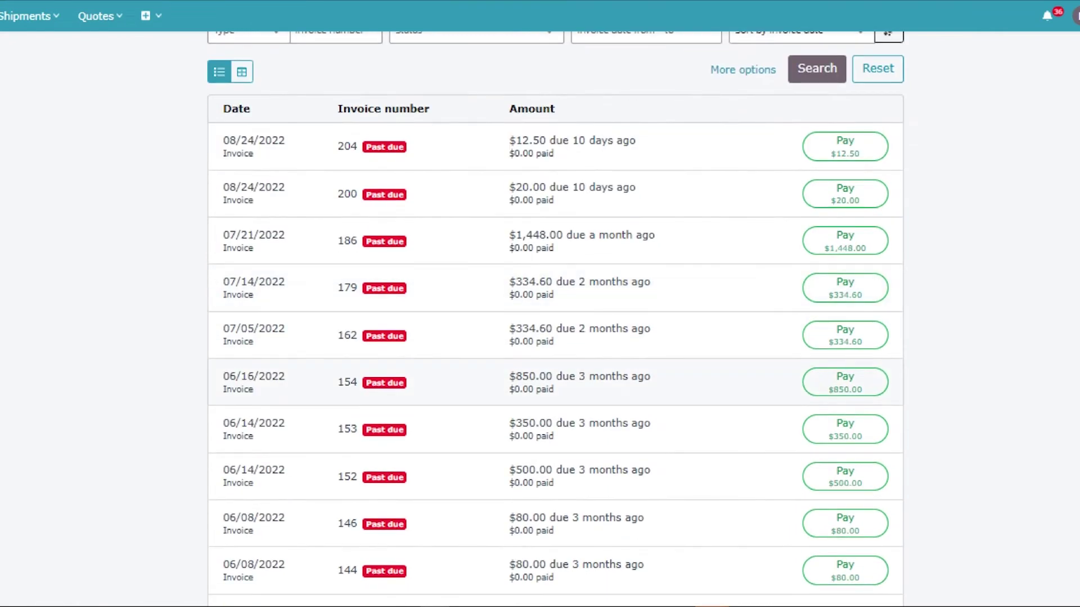
{"action": "scroll", "coordinate": [555, 338], "scroll_direction": "down", "scroll_amount": 4}
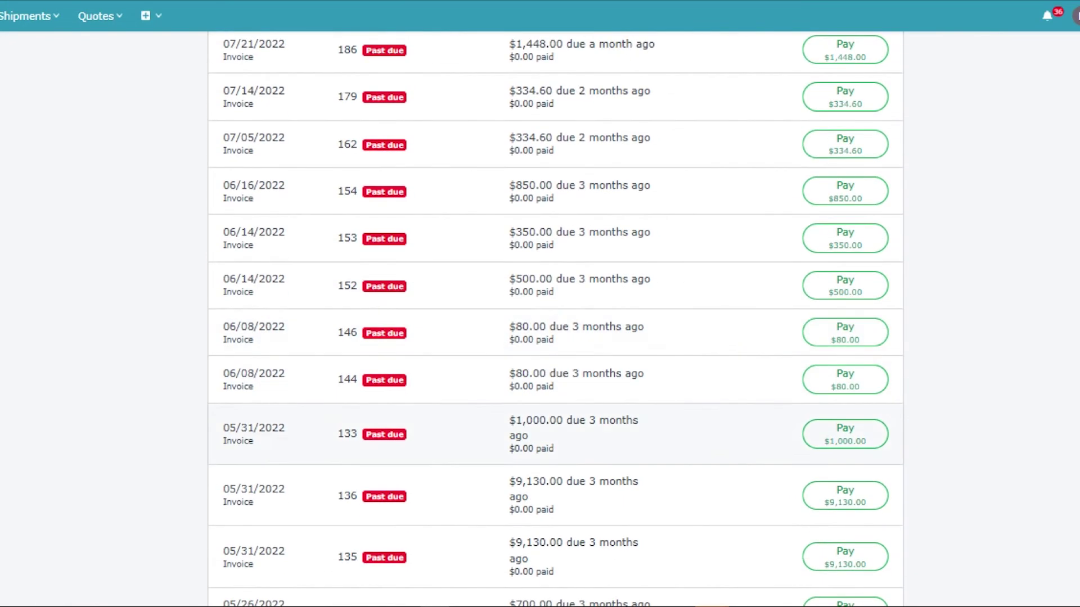
{"action": "left_click", "coordinate": [383, 445]}
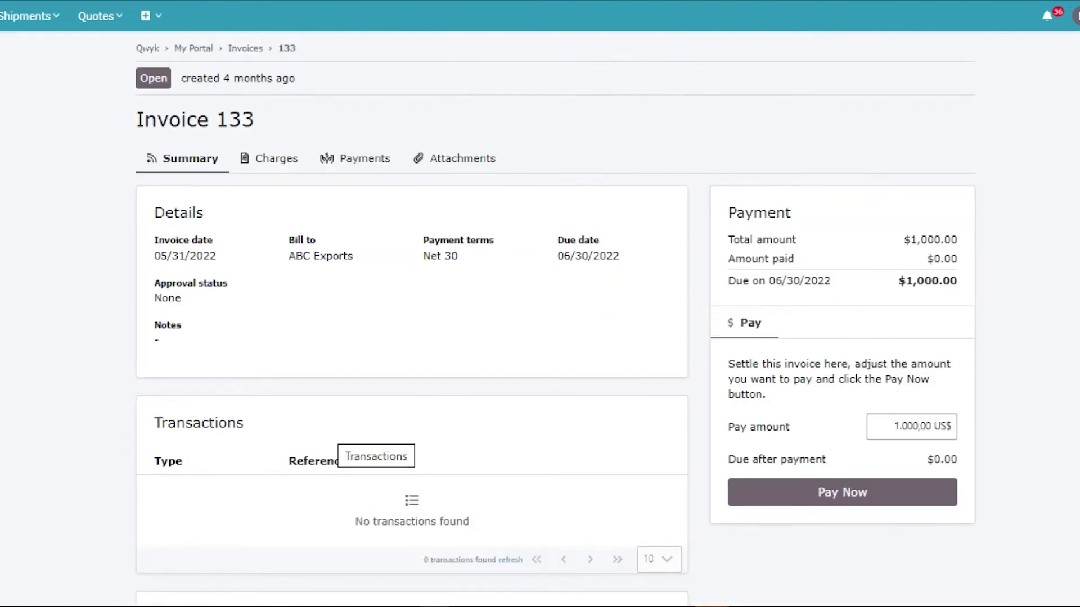
Step: Check invoice 133's charges, payments and attachments, then return to its summary
{"action": "left_click", "coordinate": [276, 158]}
{"action": "left_click", "coordinate": [364, 158]}
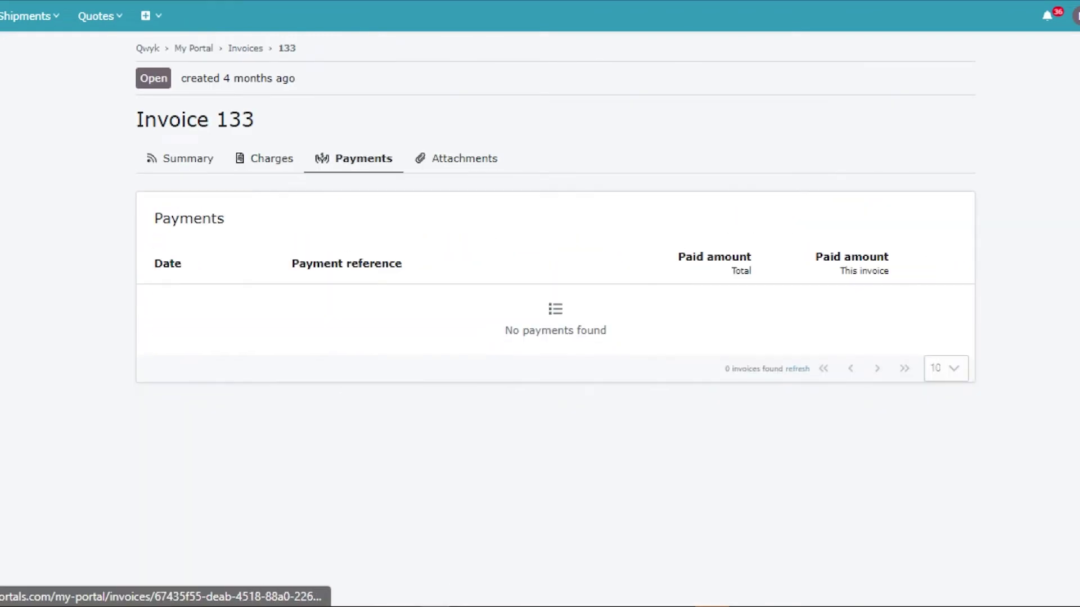
{"action": "left_click", "coordinate": [461, 158]}
{"action": "left_click", "coordinate": [186, 158]}
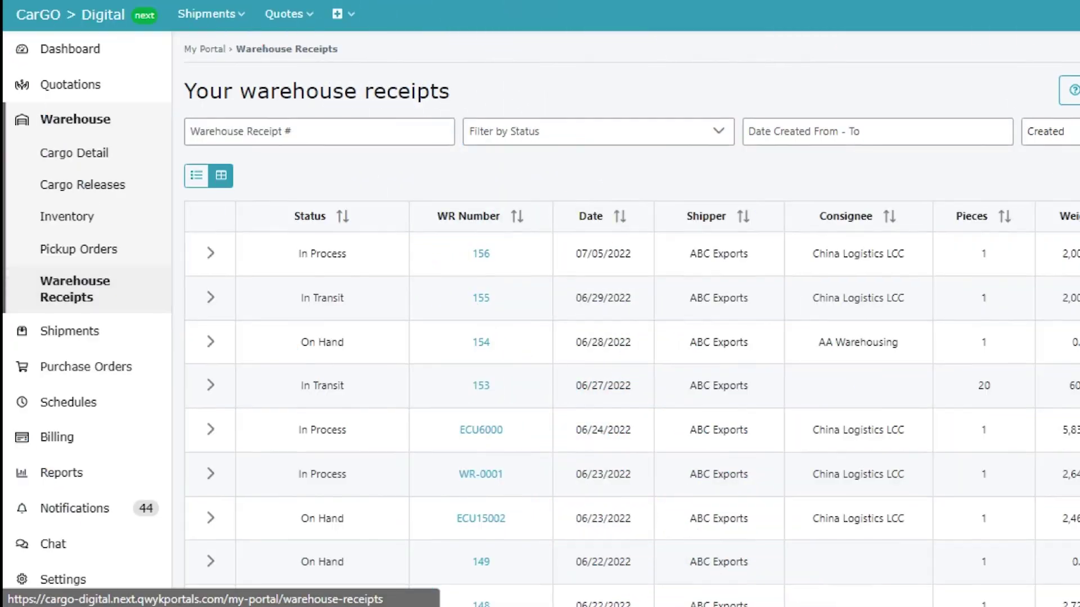
Step: Expand warehouse receipt WR-0001's event history and open its details
{"action": "left_click", "coordinate": [210, 378]}
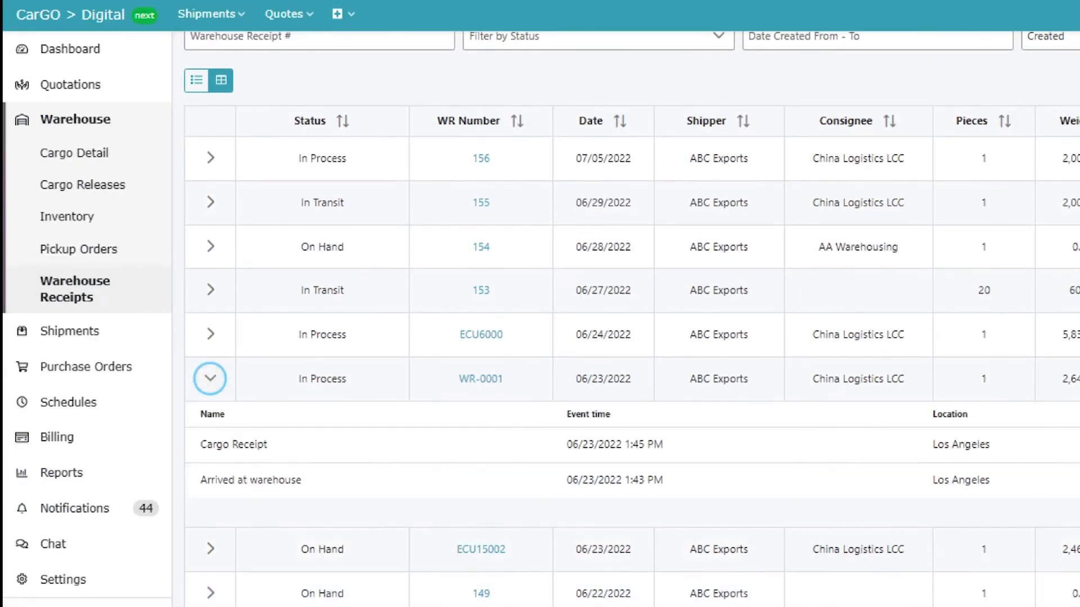
{"action": "scroll", "coordinate": [481, 338], "scroll_direction": "down", "scroll_amount": 2}
{"action": "left_click", "coordinate": [480, 280]}
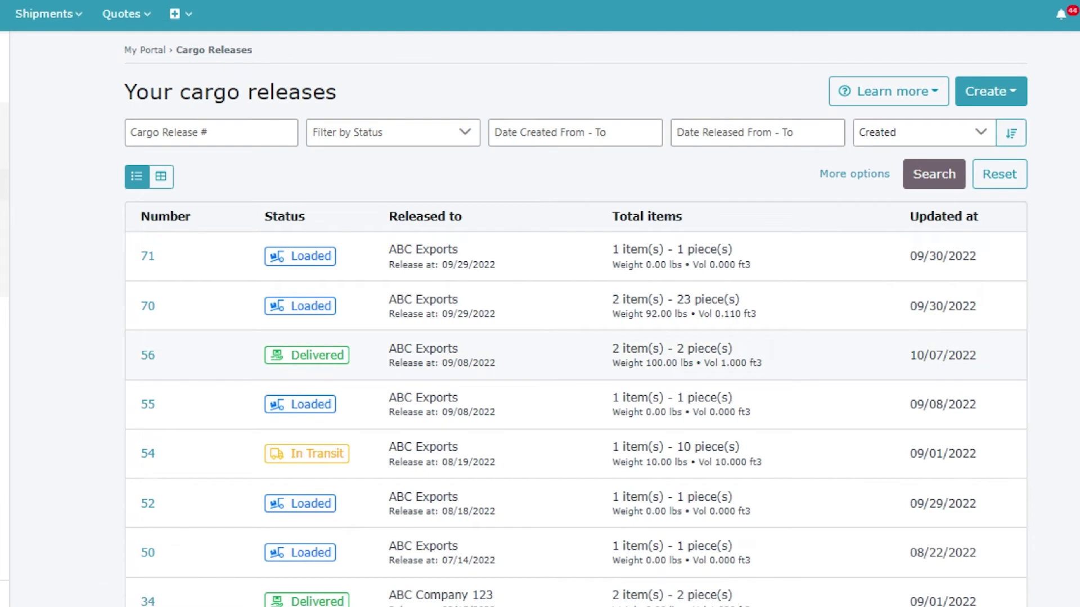
Step: Open cargo release 56, view its cargo items, and preview the pallet.jpg attachment
{"action": "left_click", "coordinate": [148, 355]}
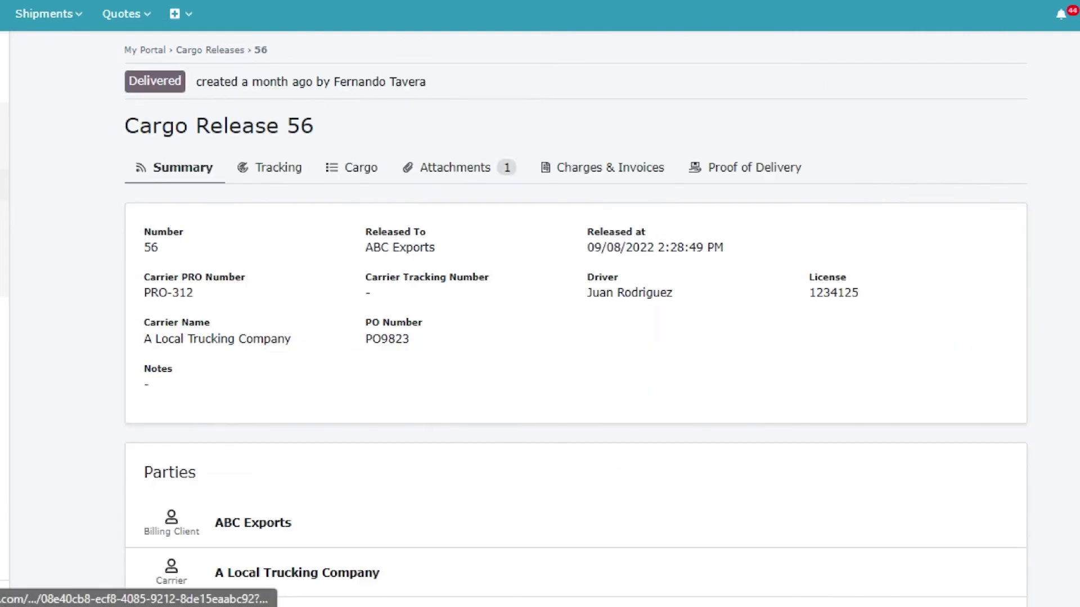
{"action": "left_click", "coordinate": [351, 167]}
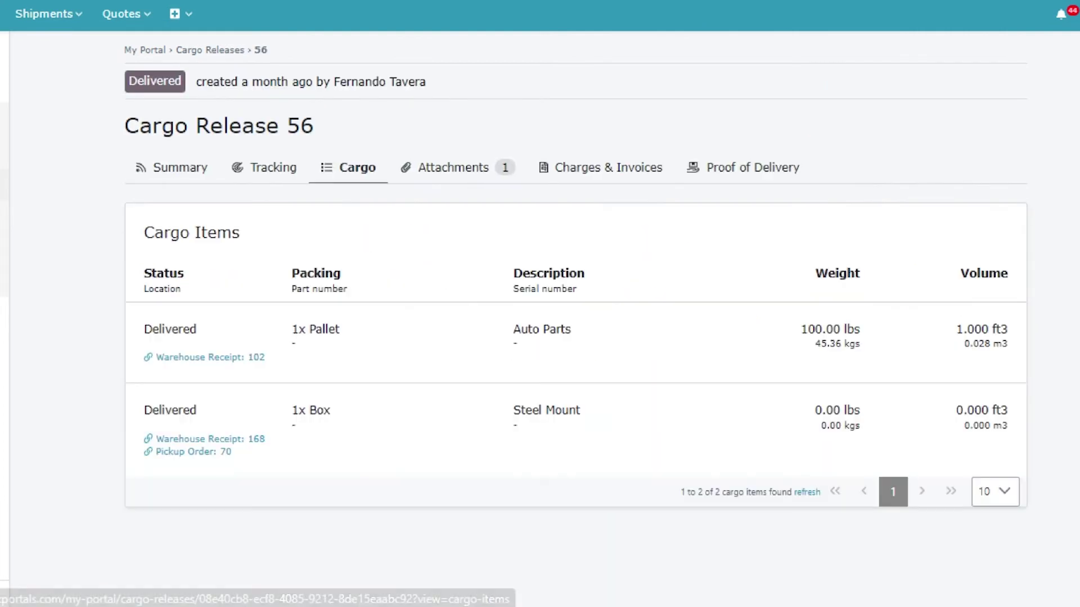
{"action": "left_click", "coordinate": [453, 167]}
{"action": "left_click", "coordinate": [954, 336]}
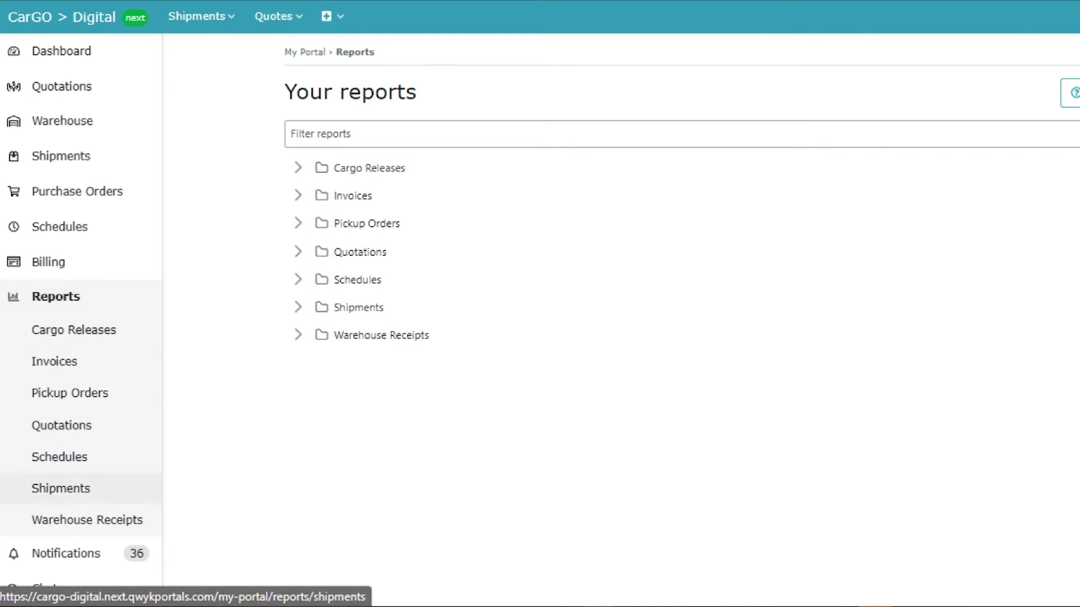
Step: Generate the Shipments report for the last 30 days, 2022-09-03 to 2022-10-03
{"action": "left_click", "coordinate": [61, 488]}
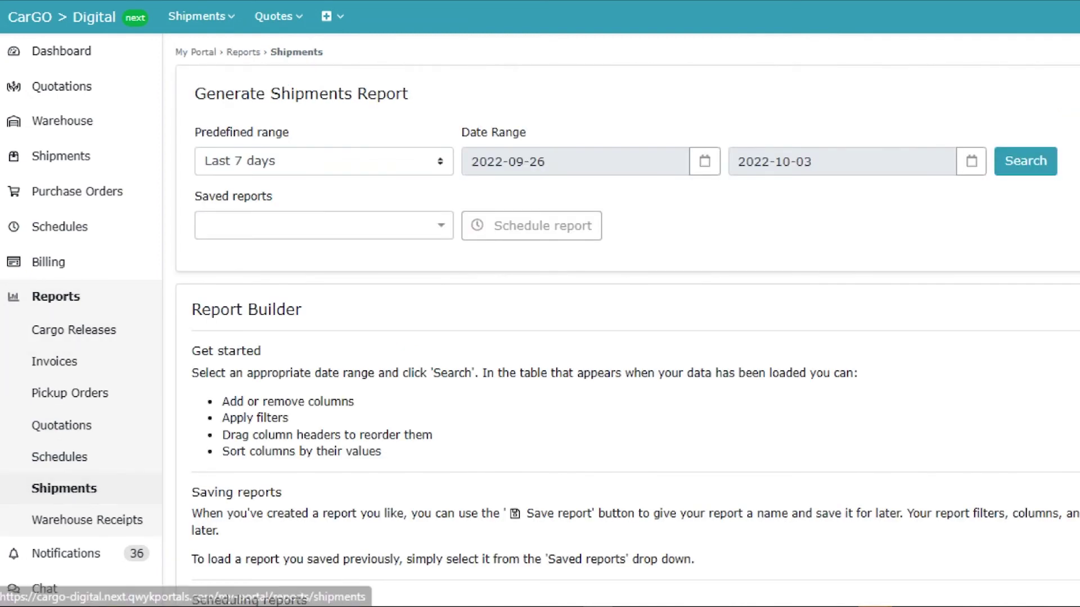
{"action": "left_click", "coordinate": [323, 162]}
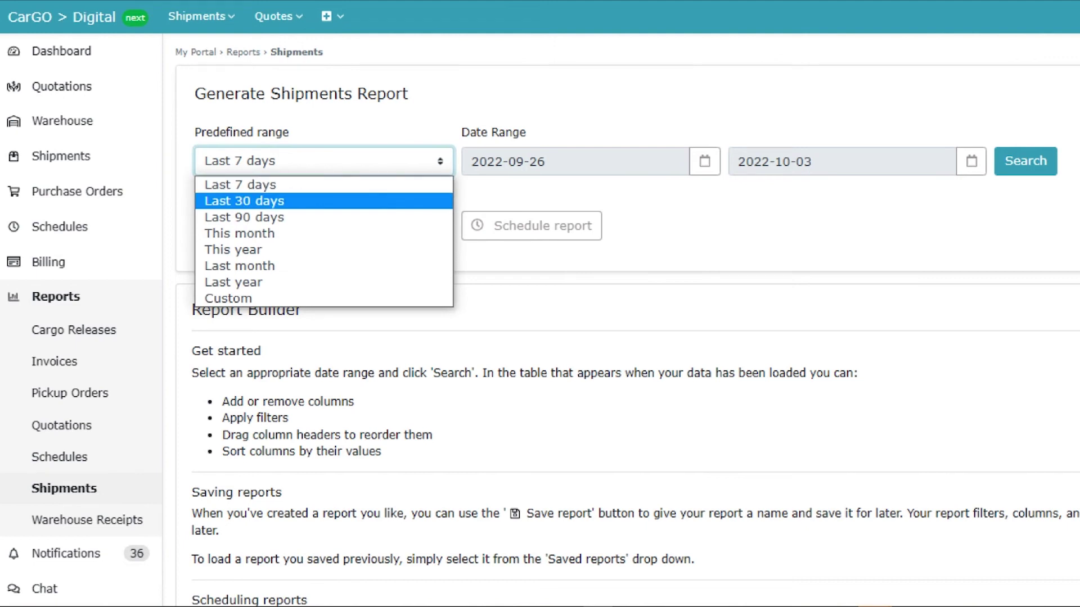
{"action": "left_click", "coordinate": [244, 201]}
{"action": "left_click", "coordinate": [1025, 161]}
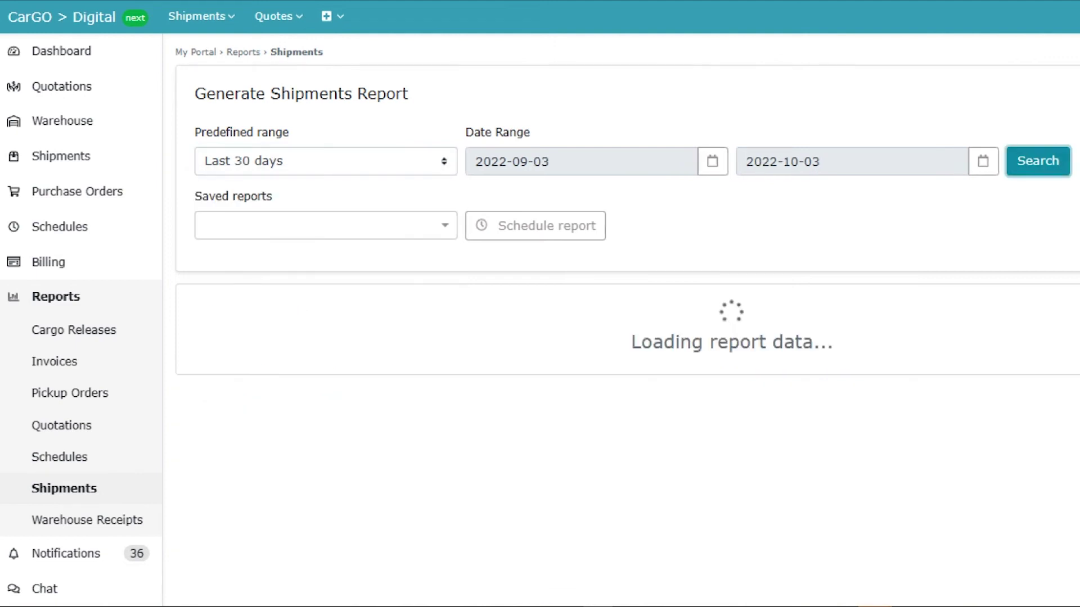